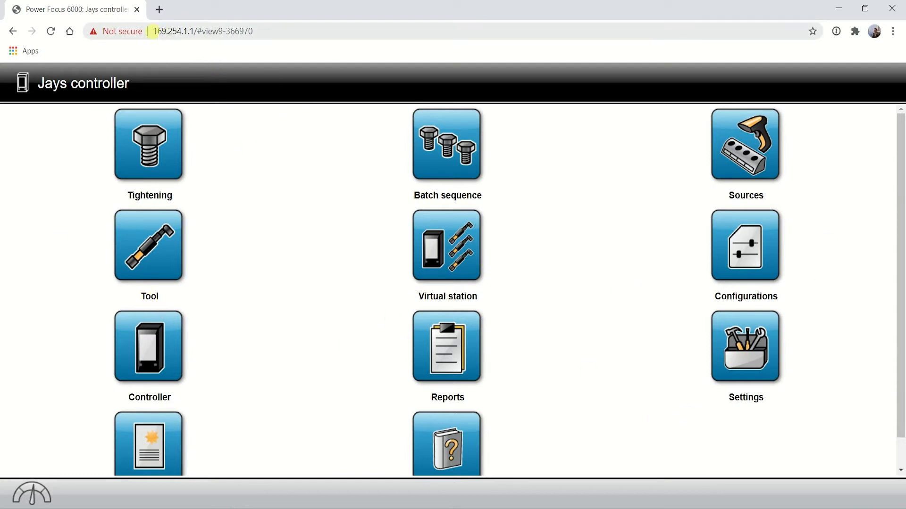
click(154, 32)
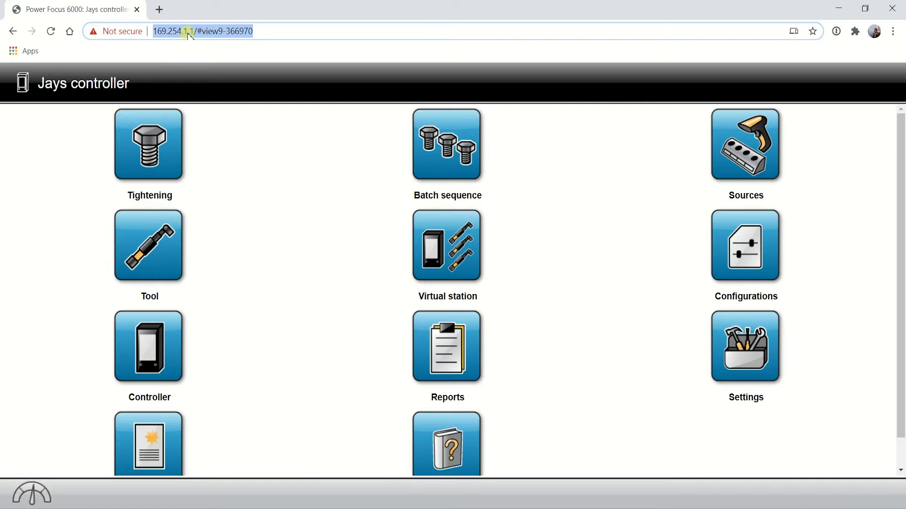
key(Return)
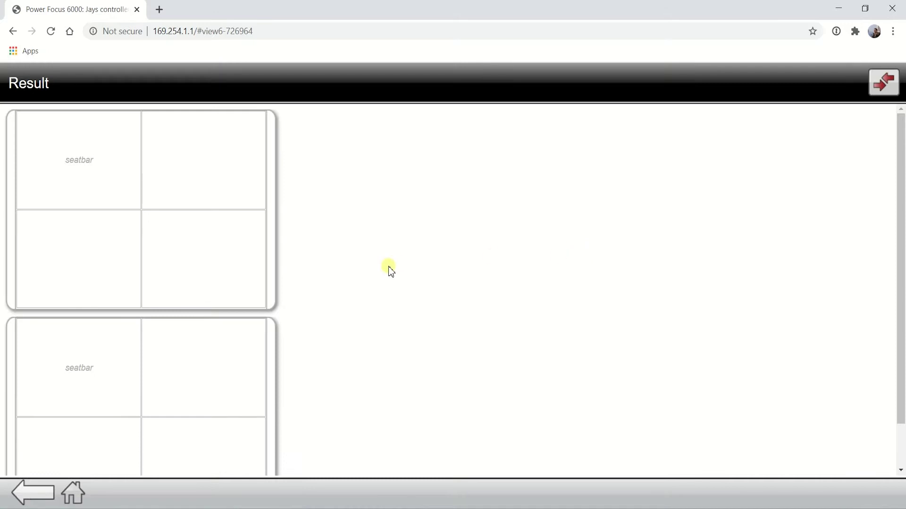
click(73, 492)
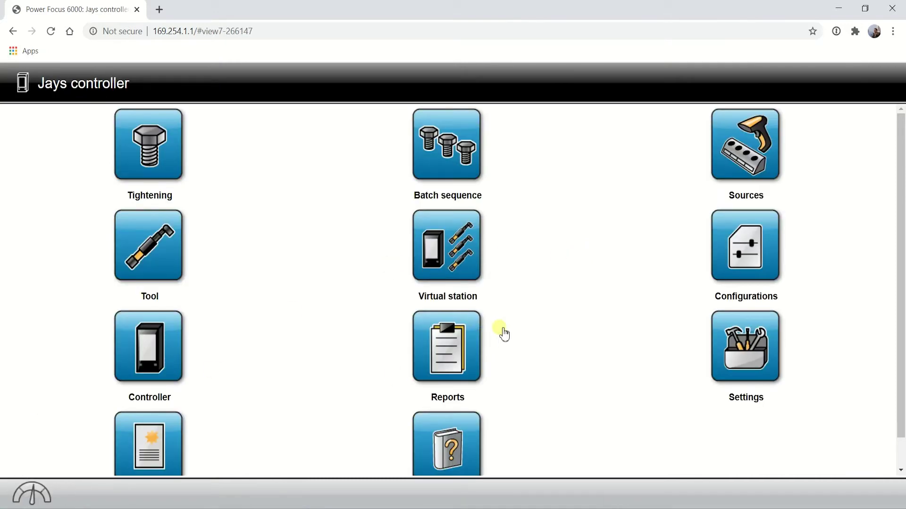
- Show the controller's Server connections settings and select the ToolsTalk server host 169.254.1.4
click(724, 339)
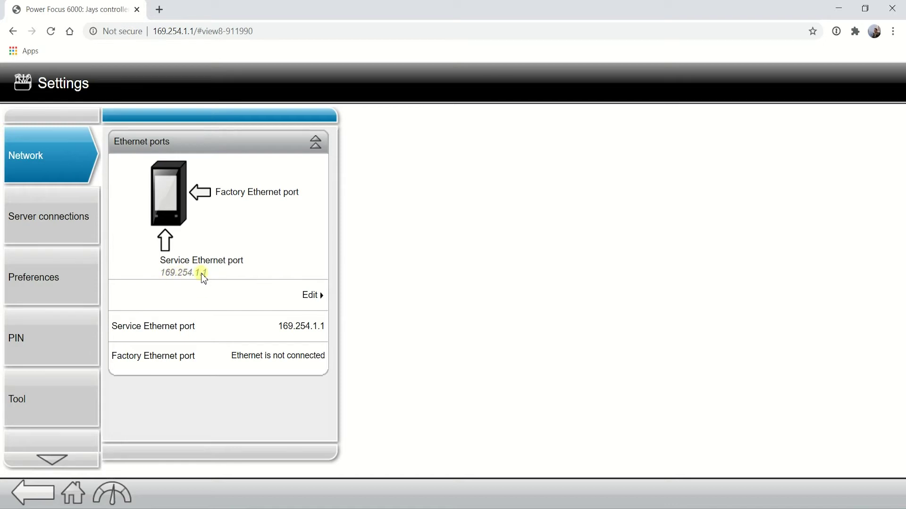
click(92, 217)
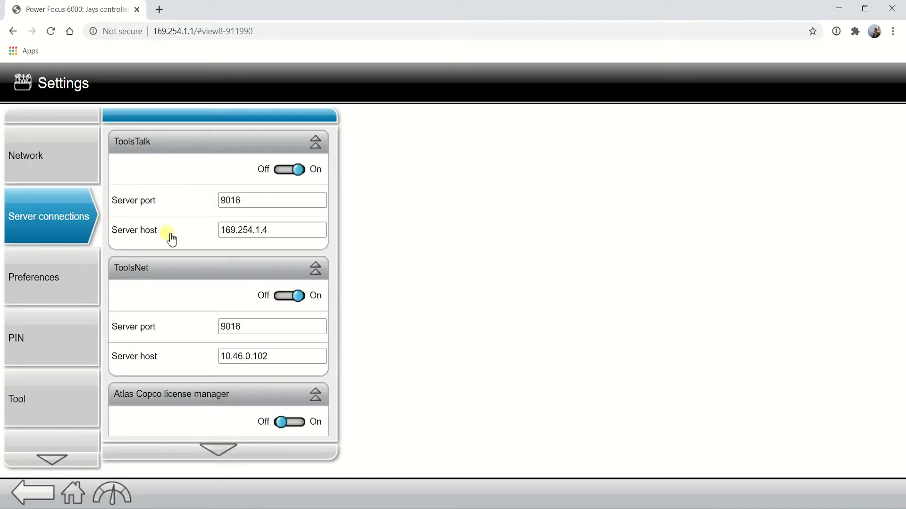
drag(225, 230, 273, 232)
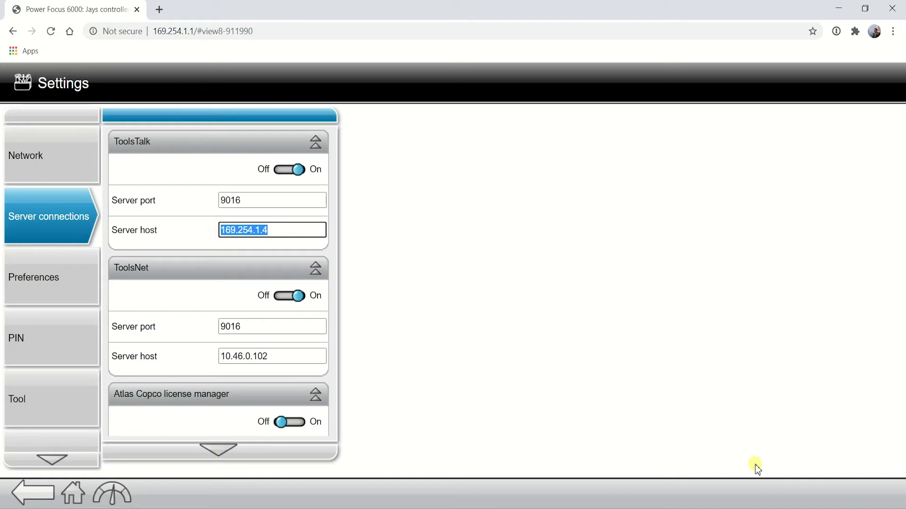
click(748, 508)
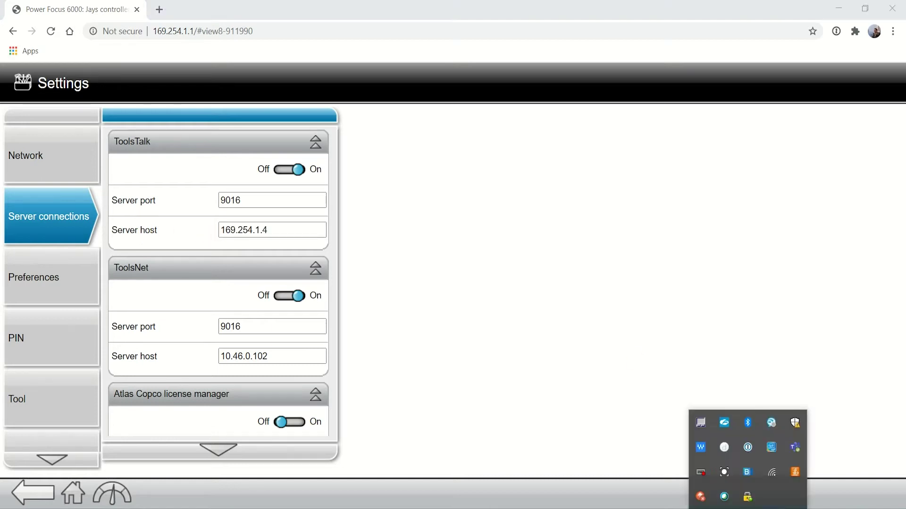
- Show the unidentified wired Ethernet network's properties with IPv4 address 169.254.1.4
click(771, 475)
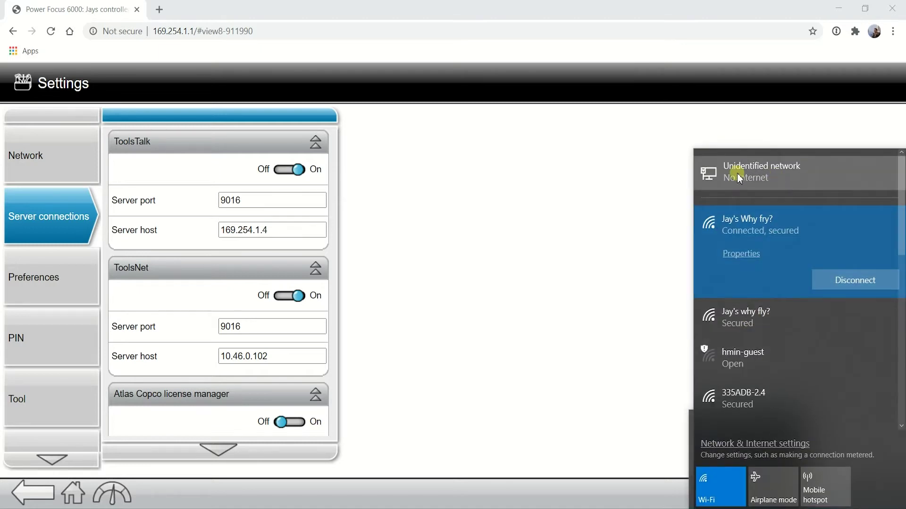
click(713, 176)
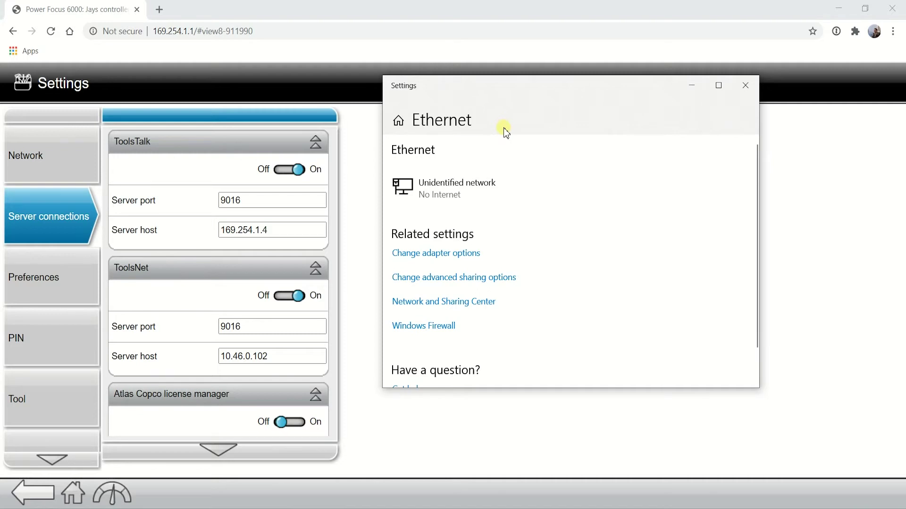
click(408, 191)
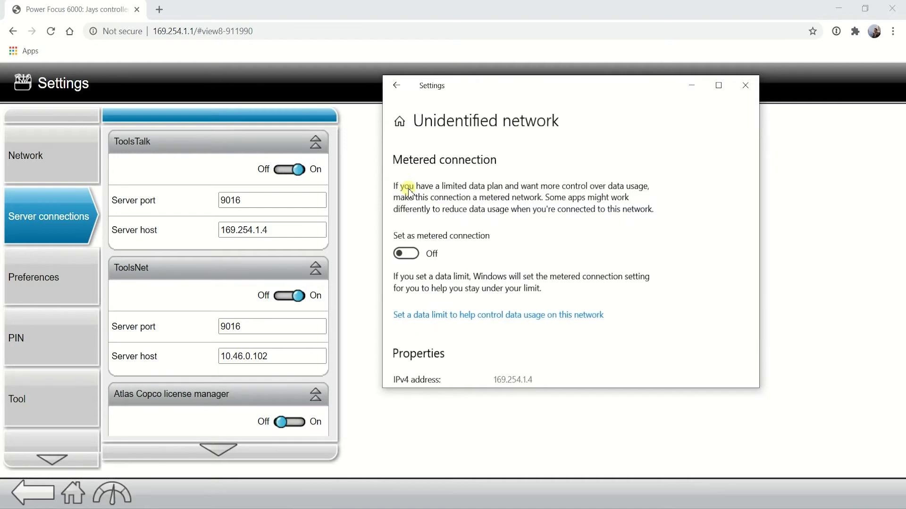
scroll(491, 297, down, 3)
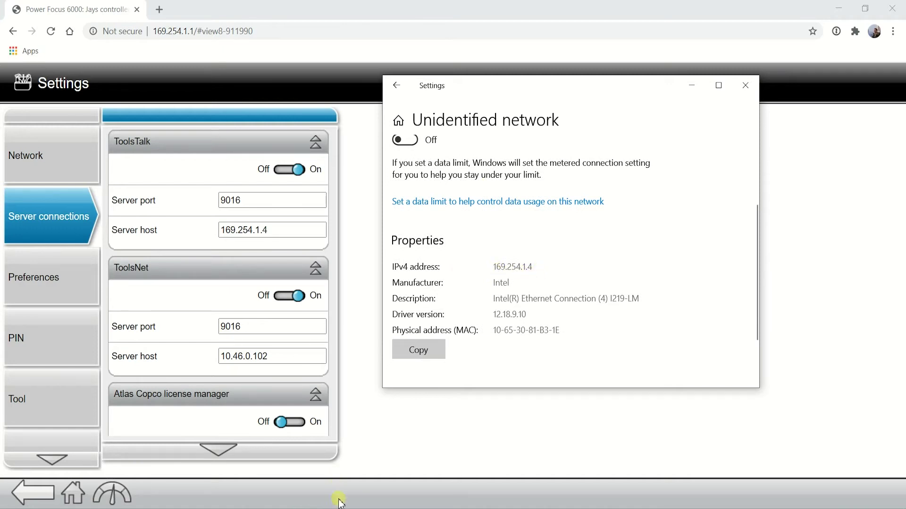
- Close the earlier Command Prompt window
mouse_move(339, 501)
click(349, 472)
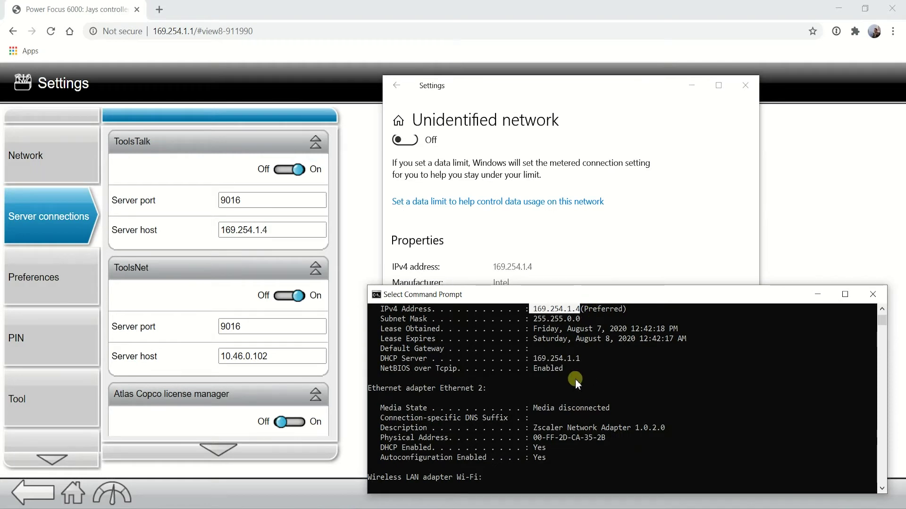
click(872, 294)
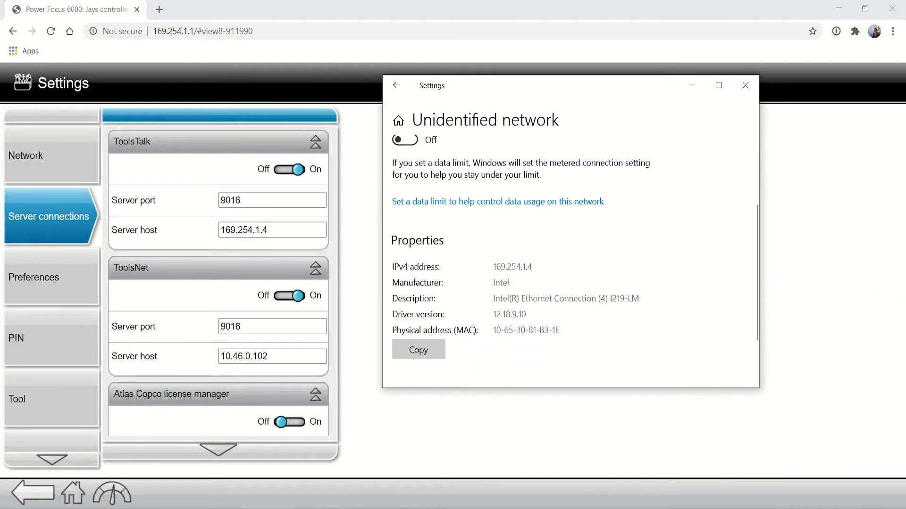
- Launch Command Prompt via cmd and run ipconfig -all
key(super)
text(cmd)
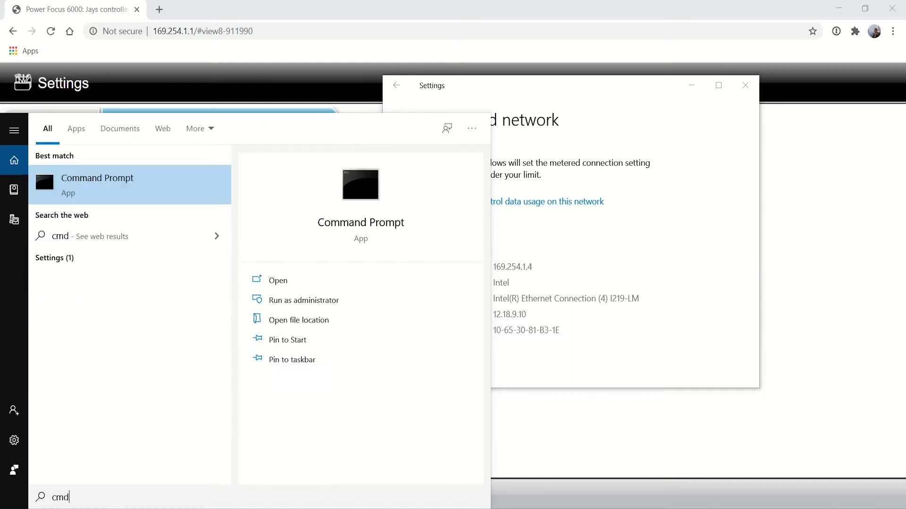
key(Return)
text(ipconfig-all)
key(Return)
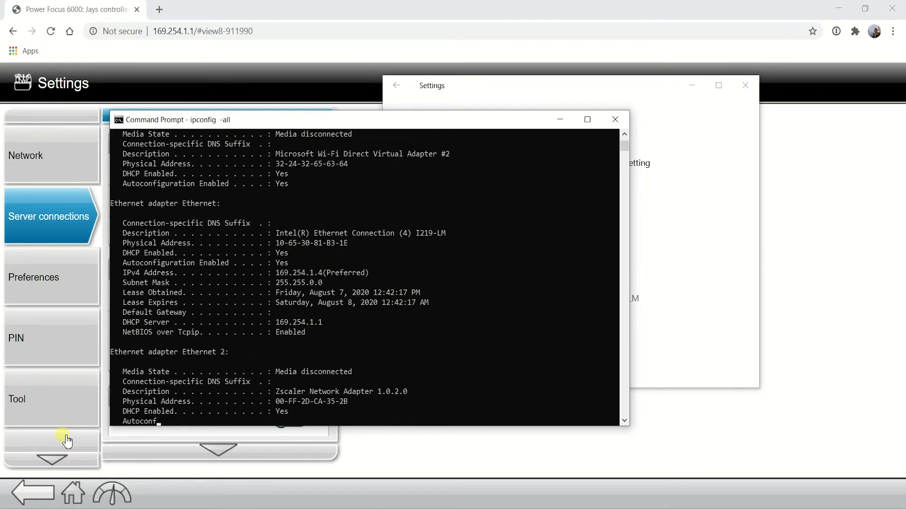
scroll(363, 386, up, 10)
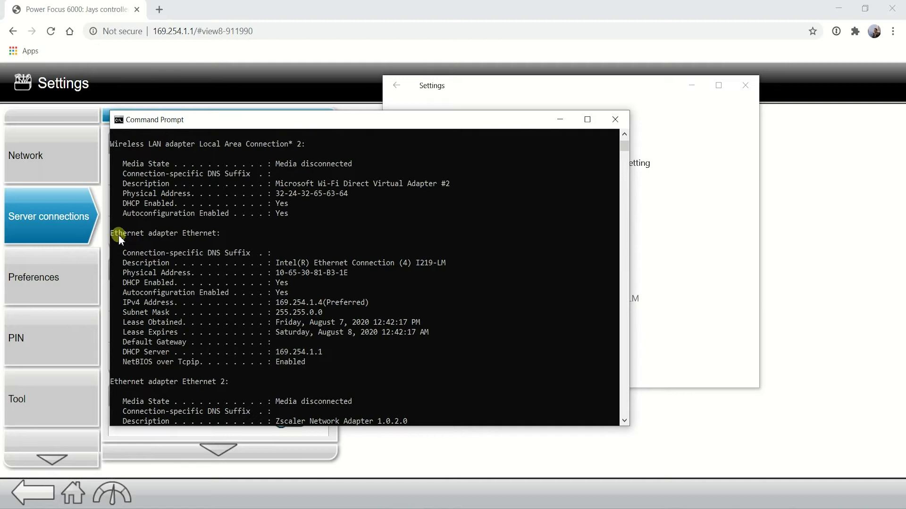
- Check that the Ethernet adapter's IPv4 169.254.1.4 matches the Settings page's 169.254.1 subnet
drag(112, 233, 226, 243)
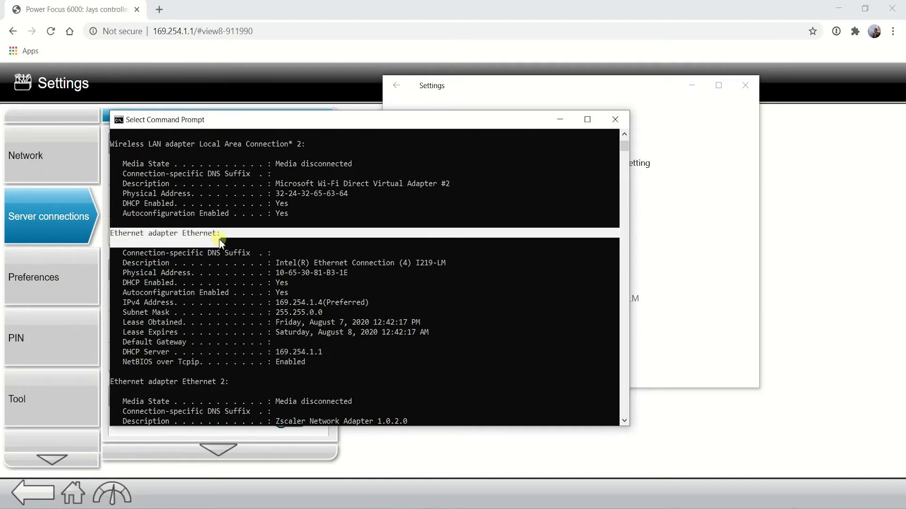
click(228, 264)
click(276, 304)
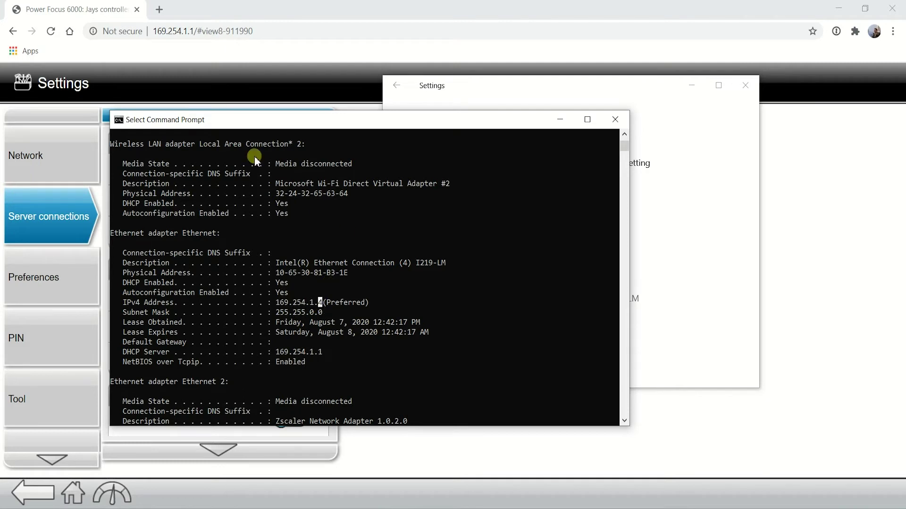
drag(110, 110, 280, 156)
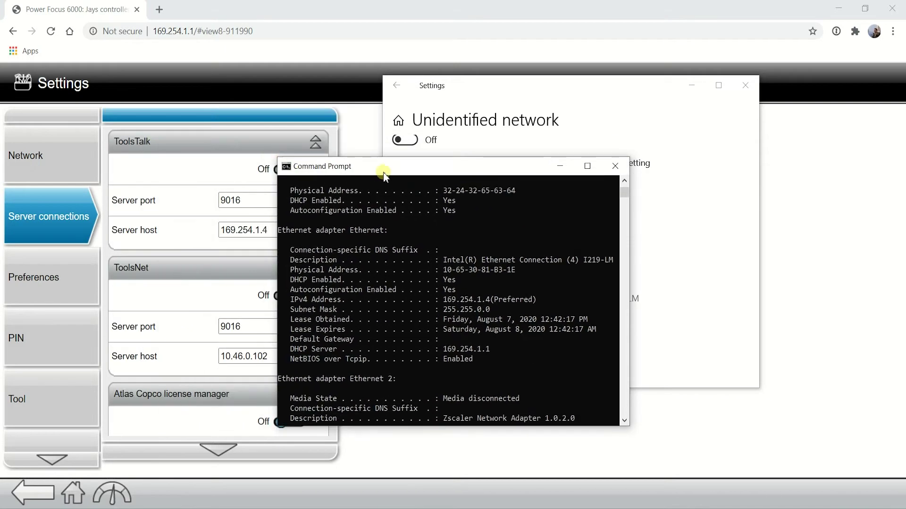
drag(392, 168, 527, 300)
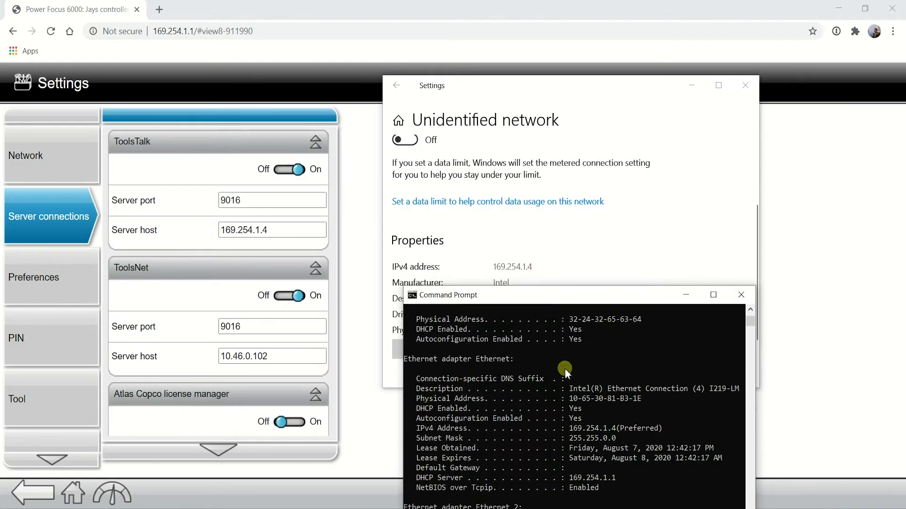
drag(570, 429, 607, 429)
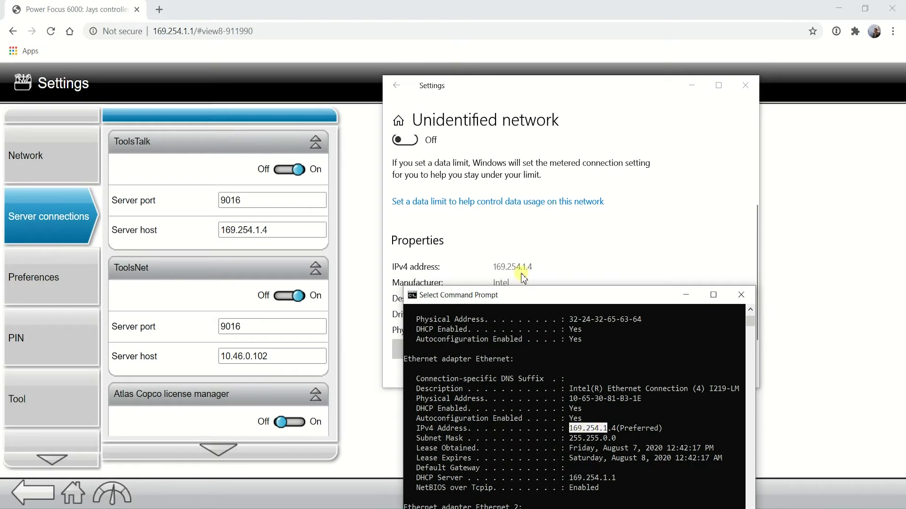
click(269, 230)
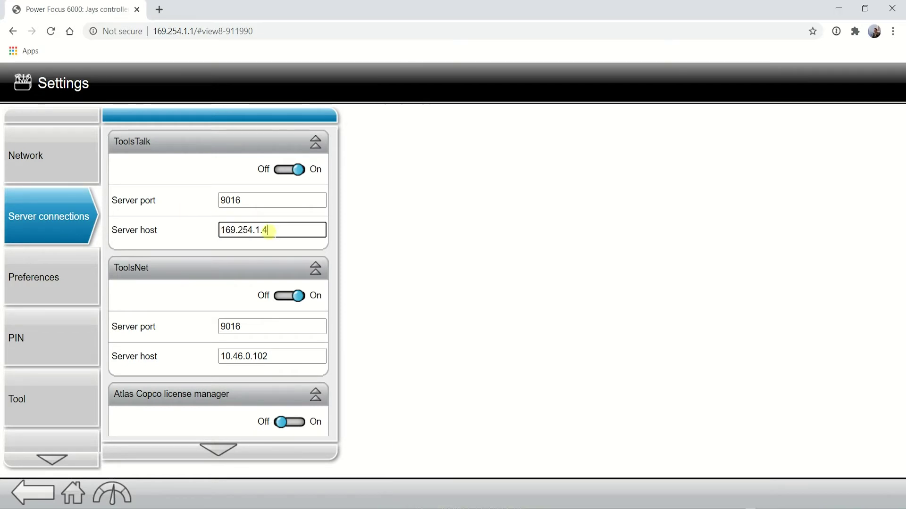
- Confirm ToolsTalk server host 169.254.1.4 and toggle the ToolsTalk connection off and on
drag(285, 230, 223, 232)
click(308, 232)
key(Return)
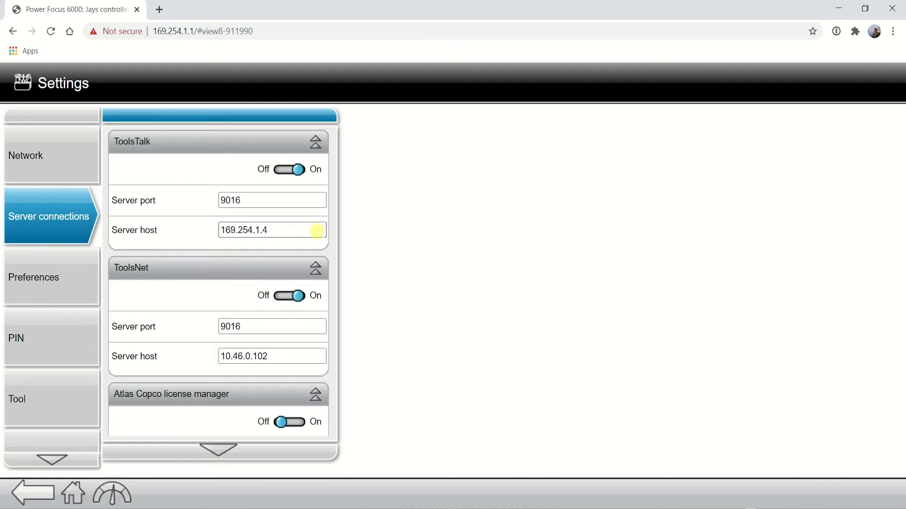
click(293, 170)
click(292, 170)
- Switch to ToolsTalk 2 and select the controller
click(235, 234)
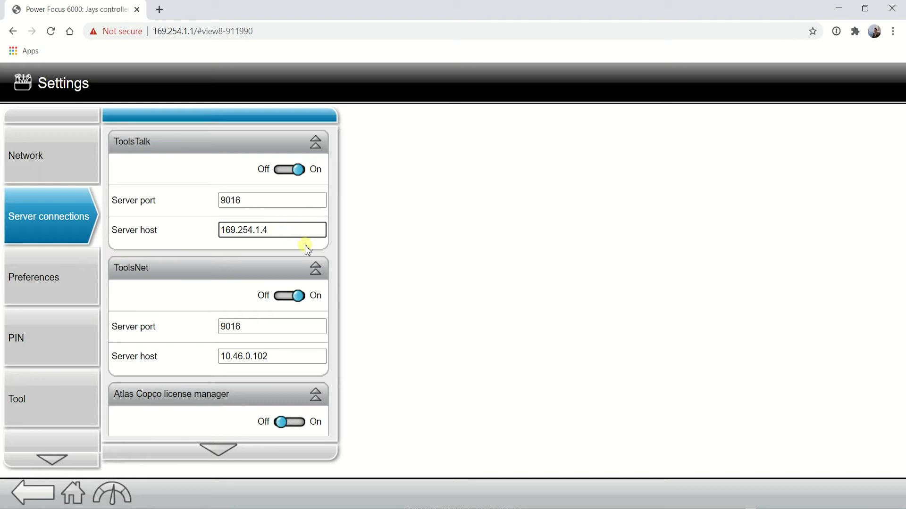
mouse_move(336, 506)
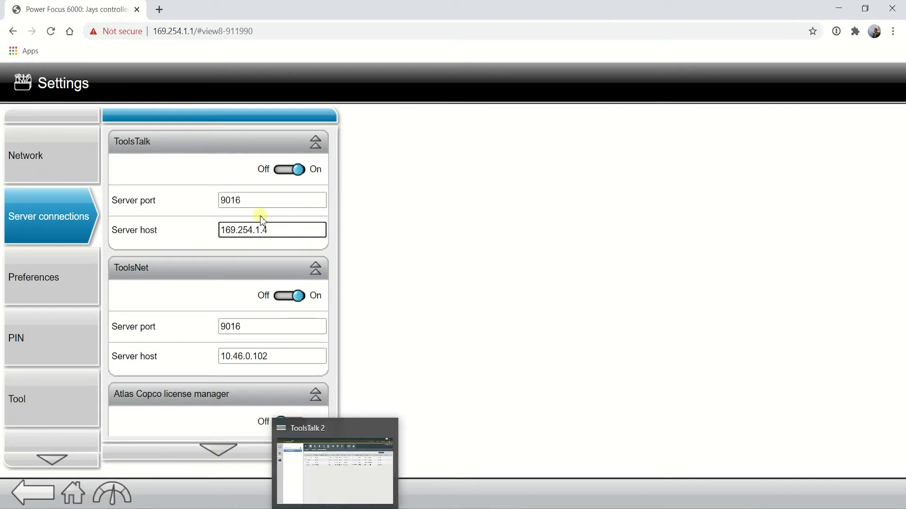
click(274, 228)
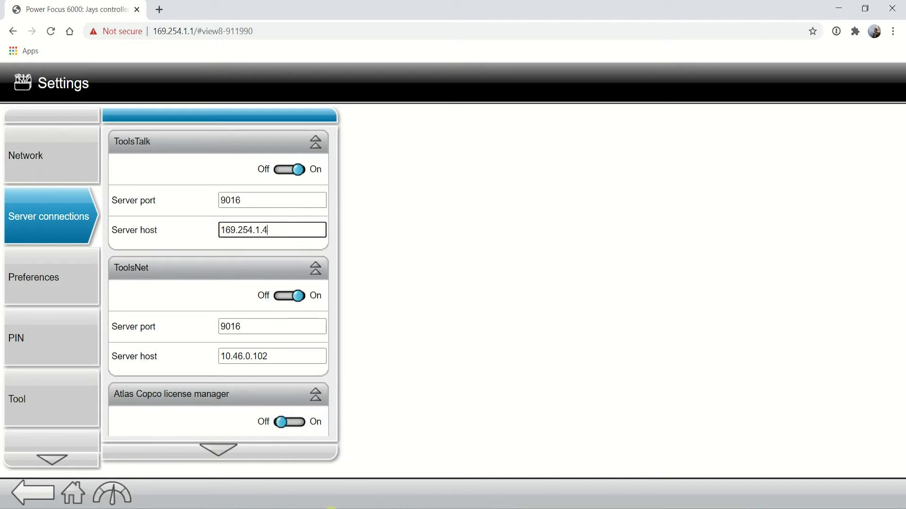
click(335, 501)
click(115, 97)
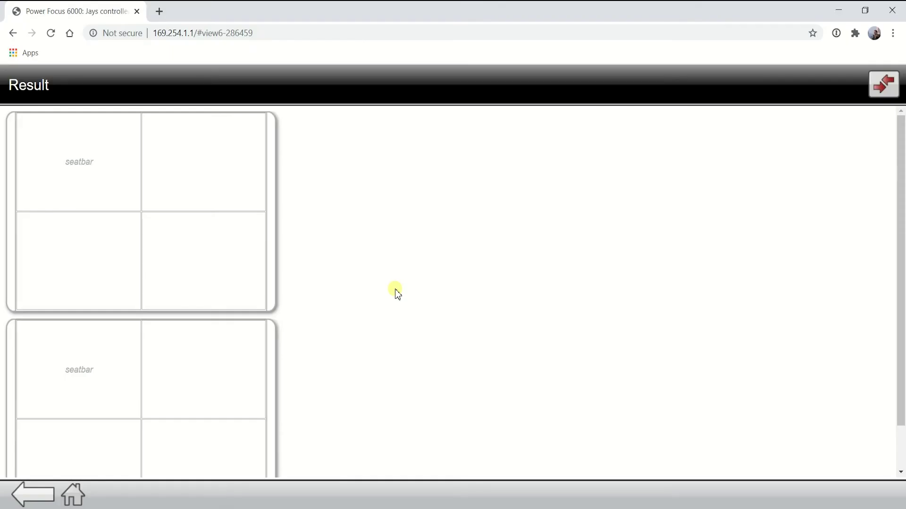
click(165, 34)
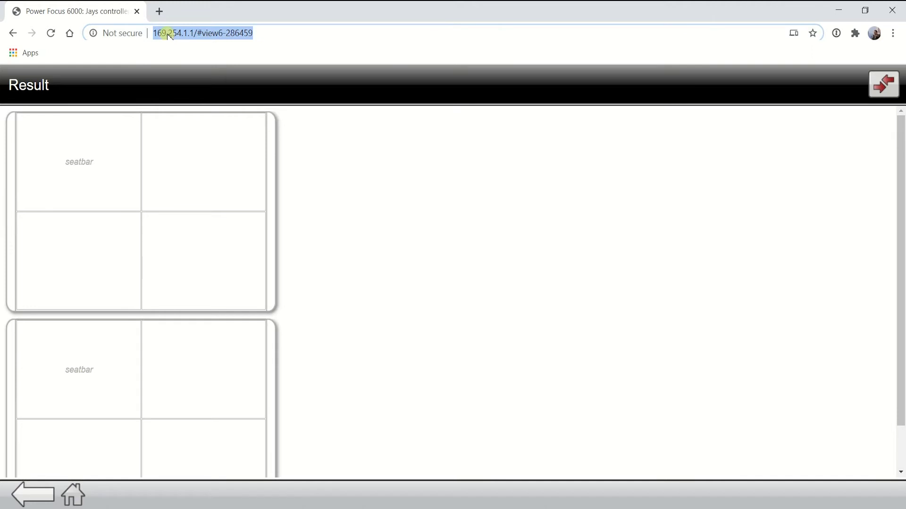
click(166, 34)
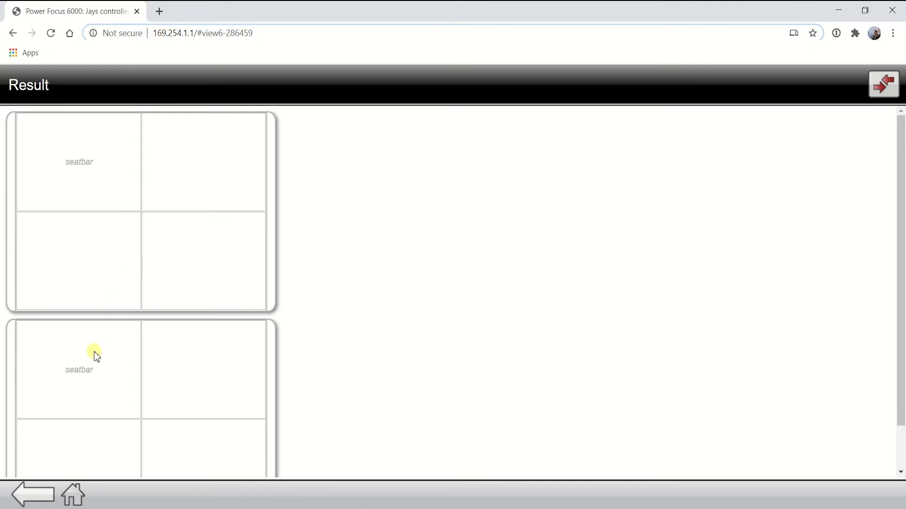
- Open the Ethernet ports edit page and check the factory port IP address 10.46.0.5
click(72, 493)
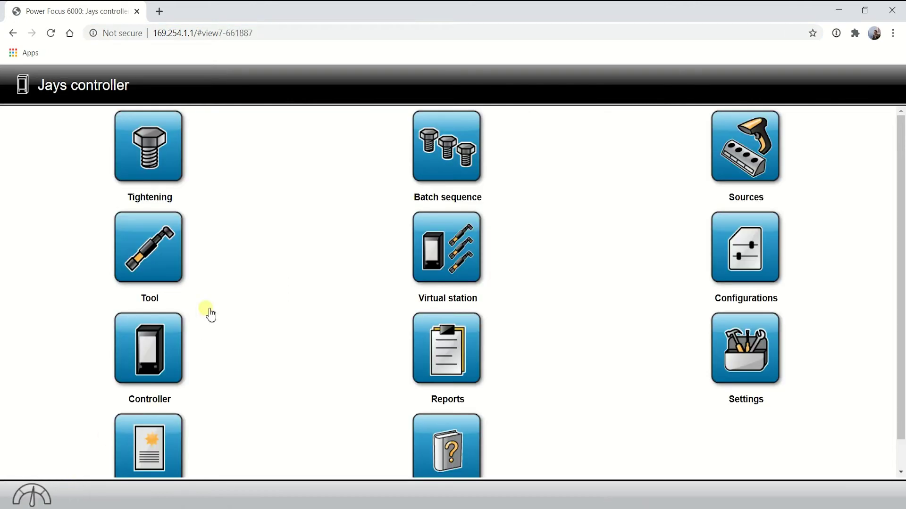
click(757, 368)
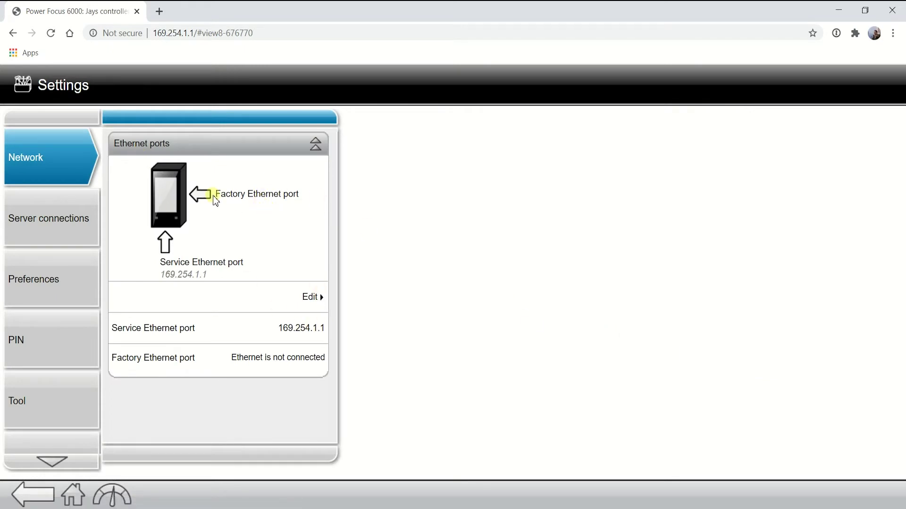
click(321, 301)
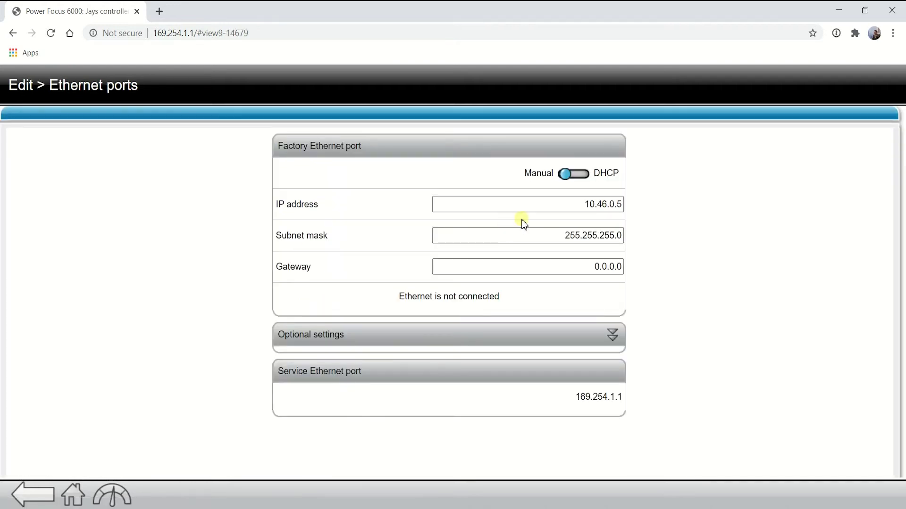
drag(586, 204, 626, 204)
click(619, 204)
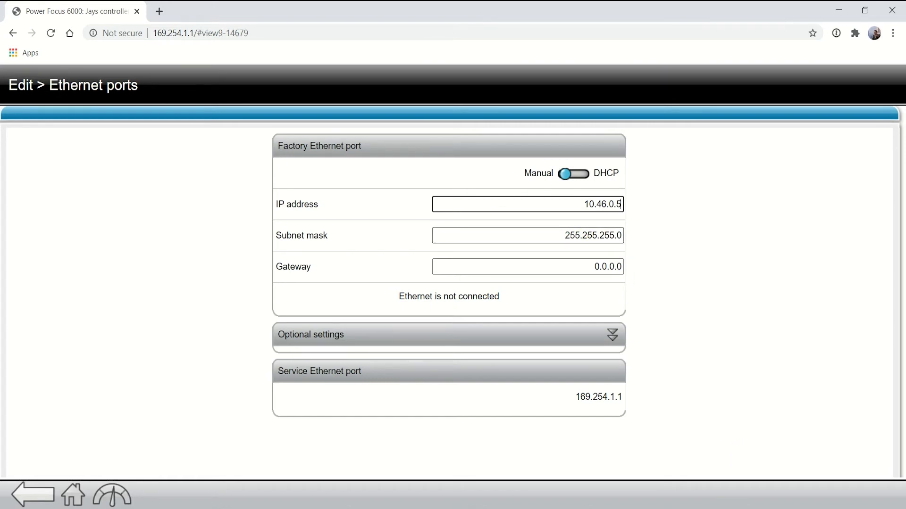
- Open Network Connections from the unidentified Ethernet network's settings via Change adapter options
click(747, 508)
mouse_move(716, 500)
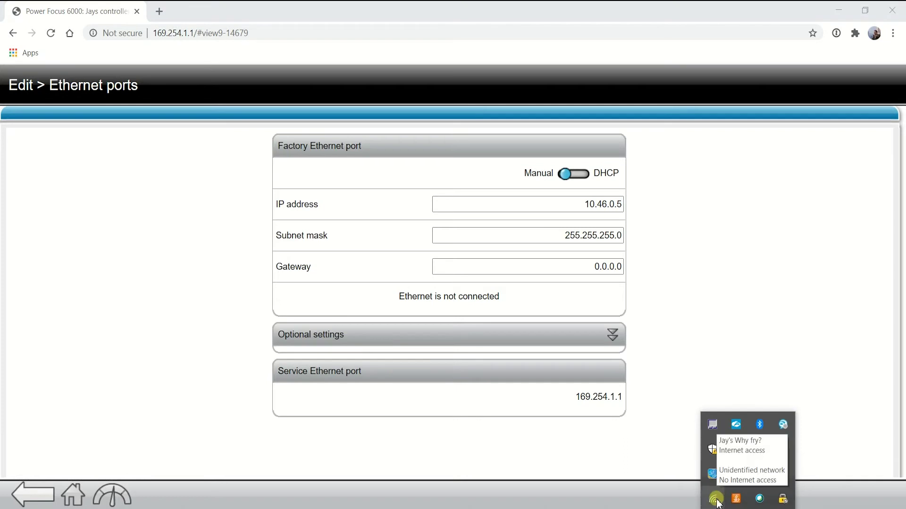
click(716, 499)
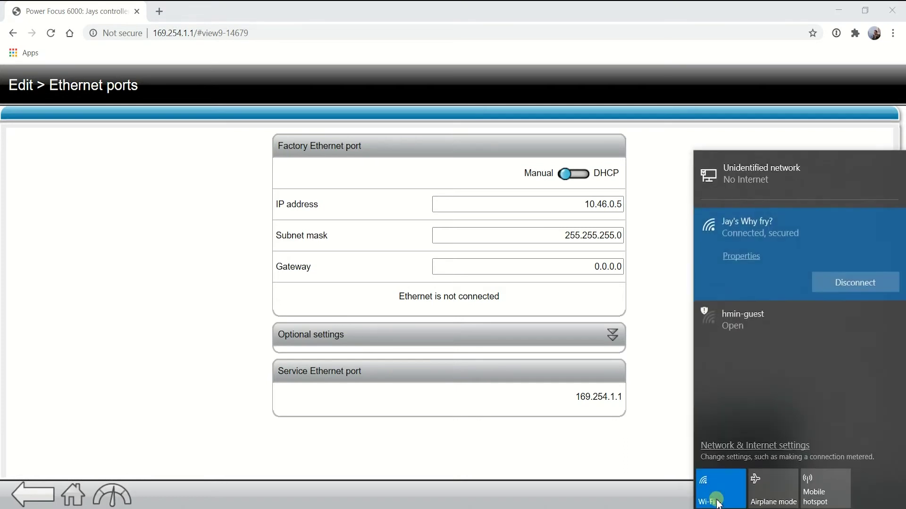
click(711, 184)
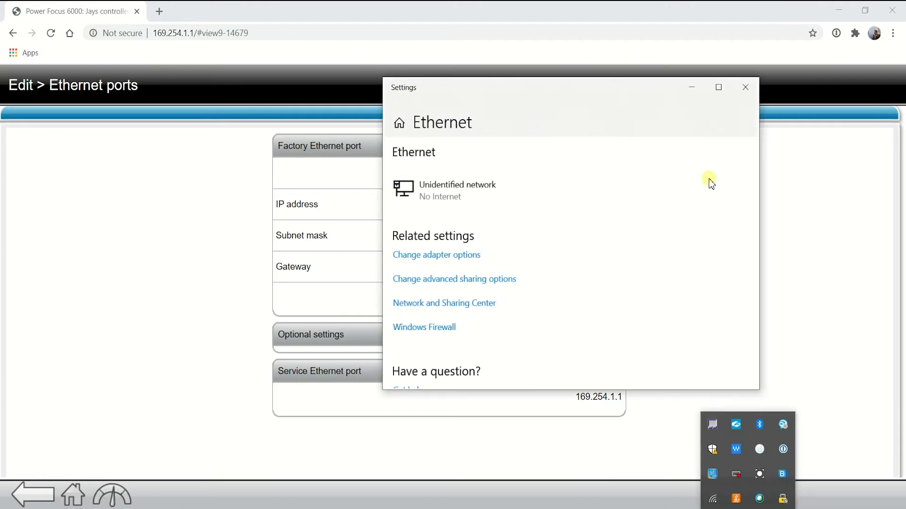
click(421, 260)
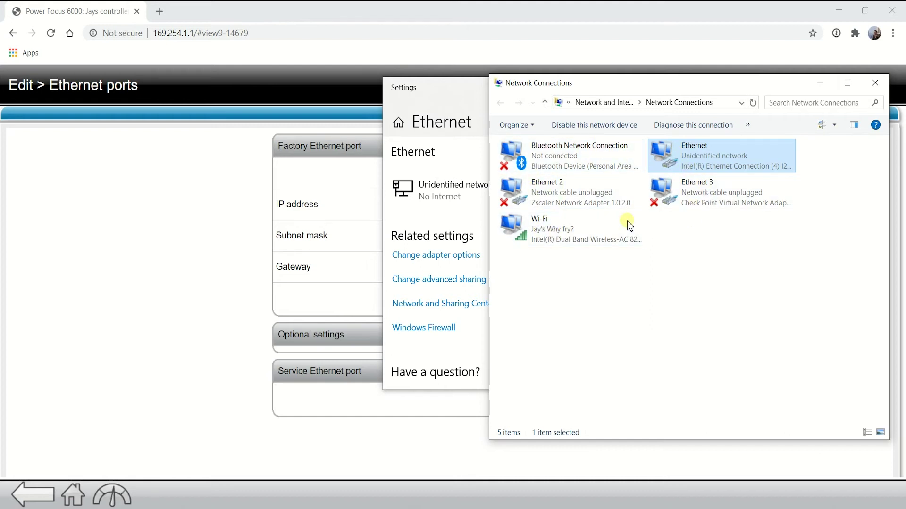
- Open the Ethernet adapter's Internet Protocol Version 4 (TCP/IPv4) properties
double_click(681, 171)
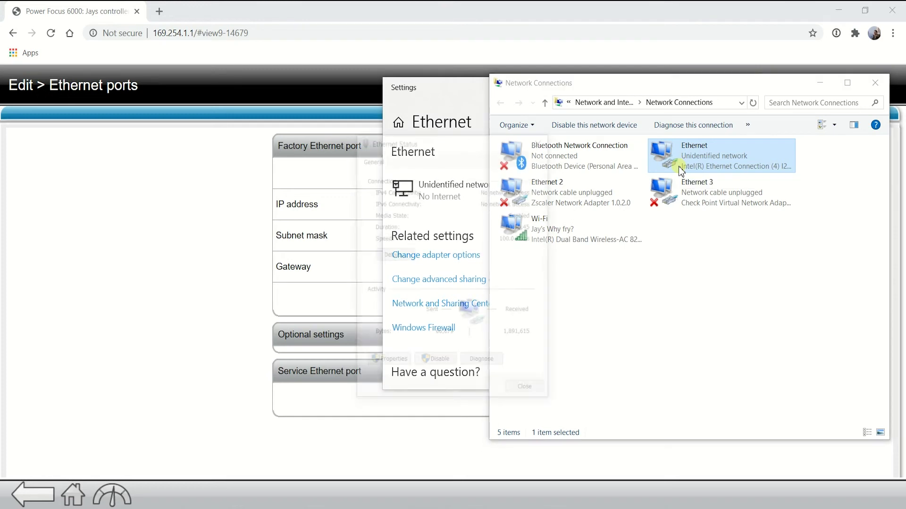
click(377, 363)
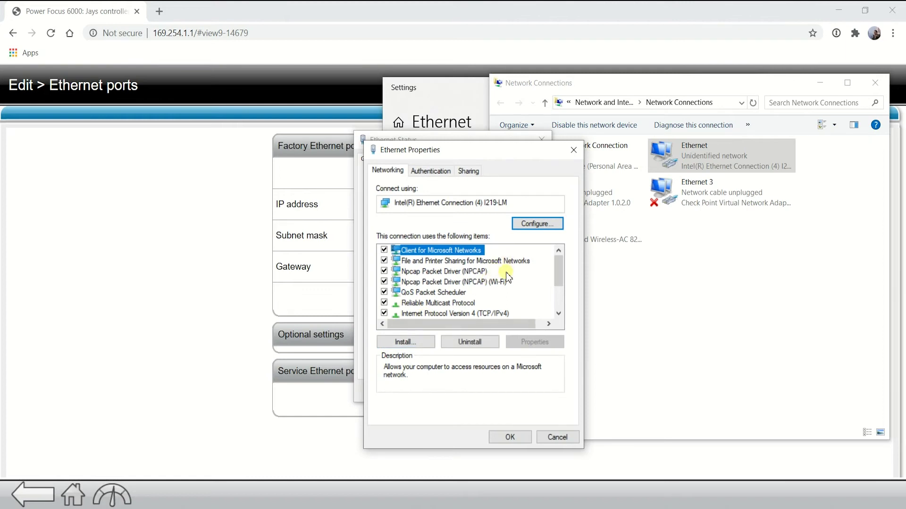
click(493, 315)
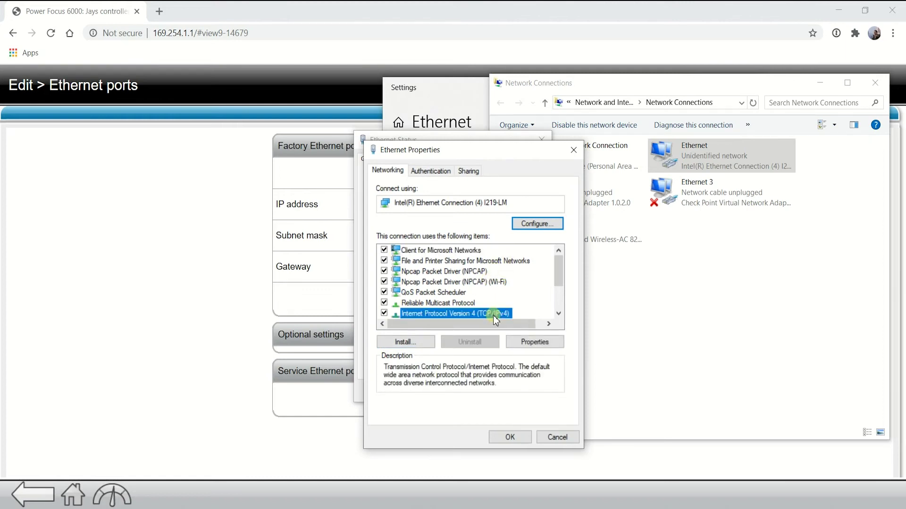
double_click(493, 315)
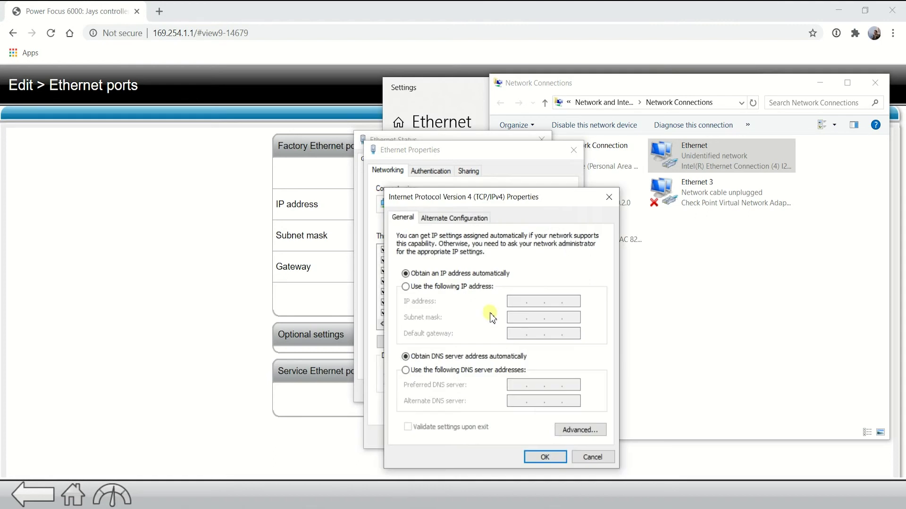
- Set static IP address 10.46.0.10 with subnet mask 255.255.255.0 and confirm
click(411, 287)
click(519, 302)
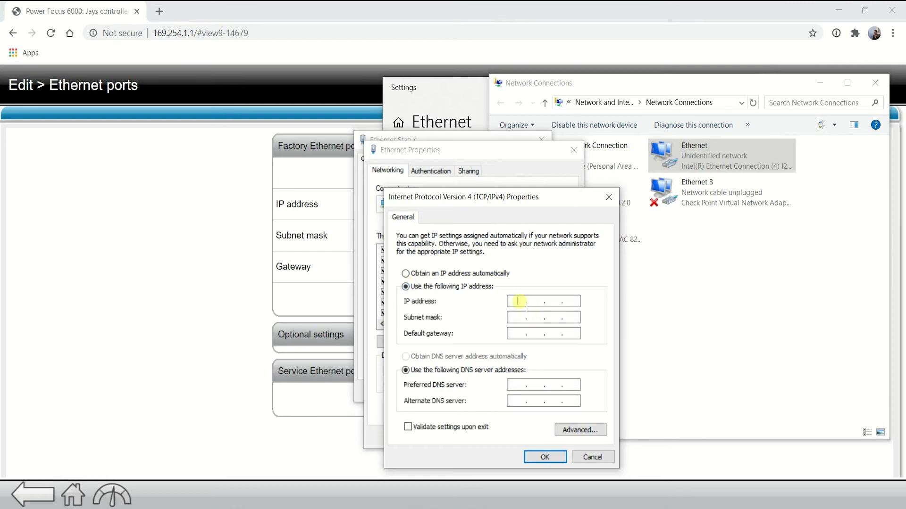
text(10 . 46 . 0 .)
click(570, 298)
text(10)
click(528, 317)
click(538, 317)
text(255255)
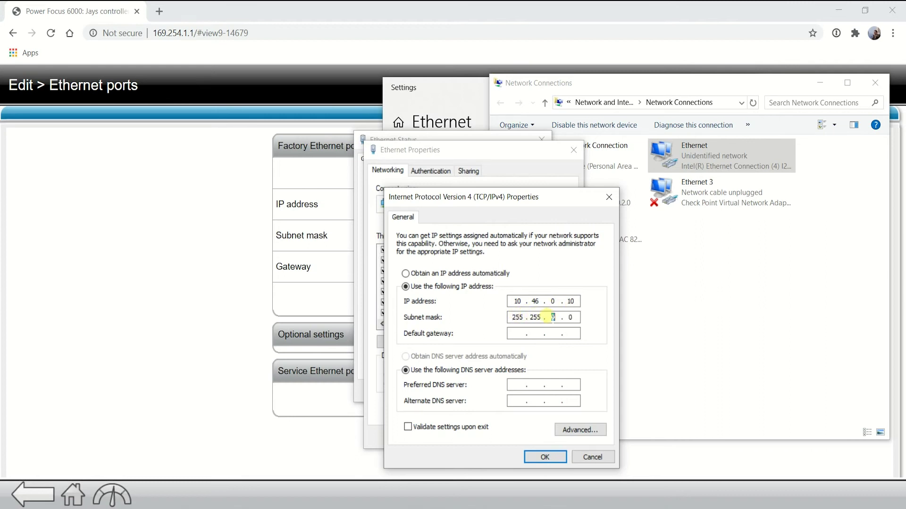
click(571, 317)
click(545, 457)
click(511, 437)
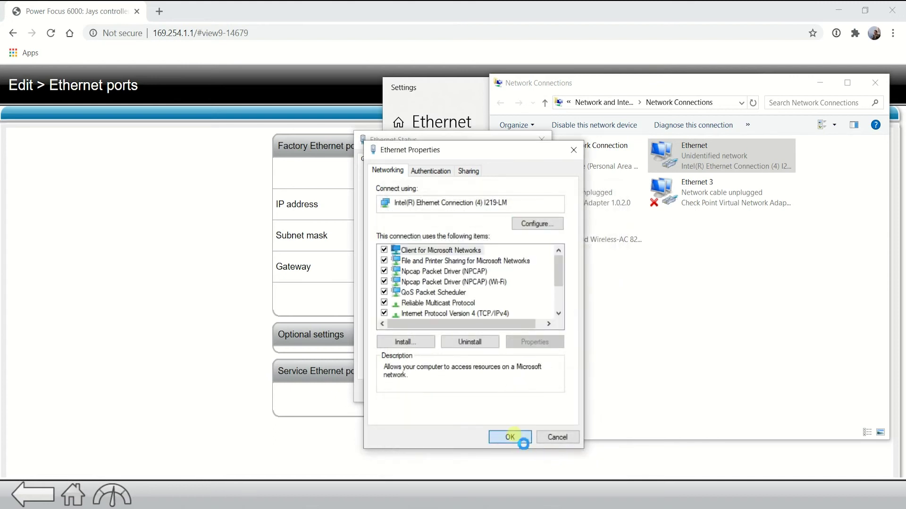
- Close Ethernet Status and return to the controller's Ethernet ports page in the browser
click(527, 392)
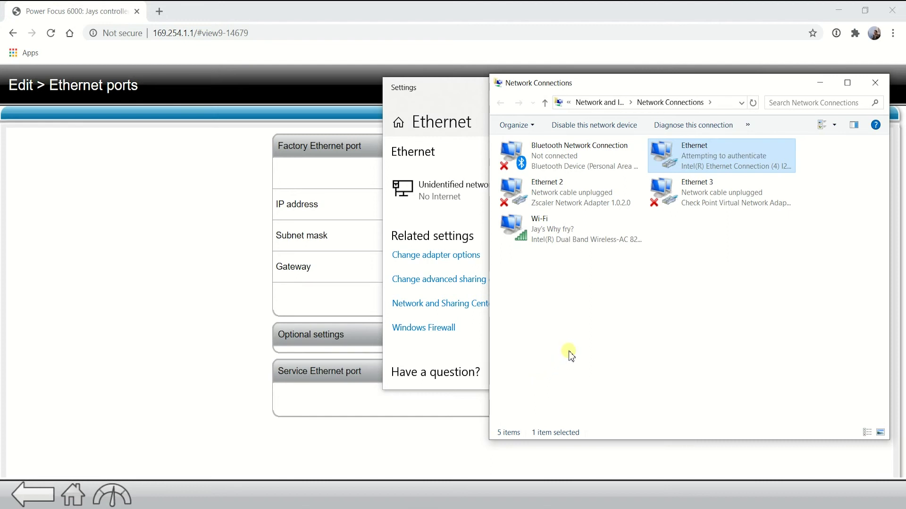
click(214, 34)
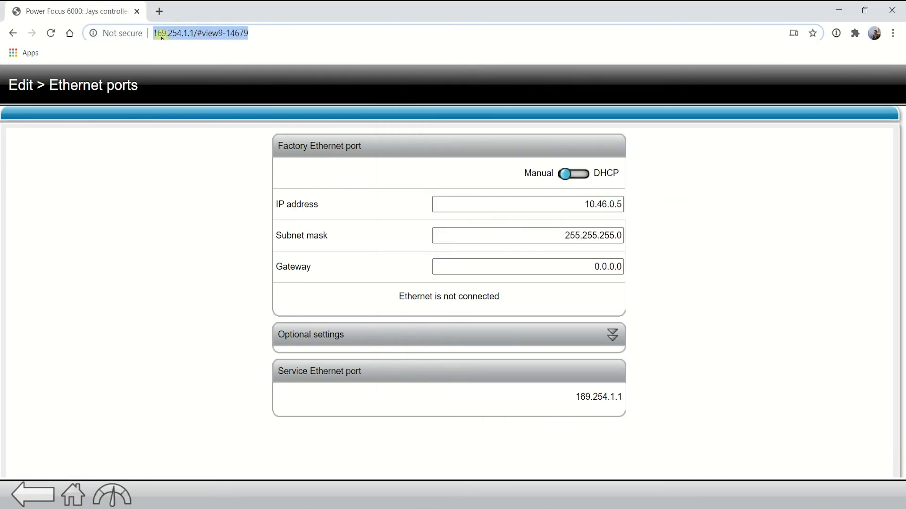
- Browse to the factory address 10.46.0.5 copied from the IP field and show the home menu
drag(584, 204, 662, 212)
key(ctrl+c)
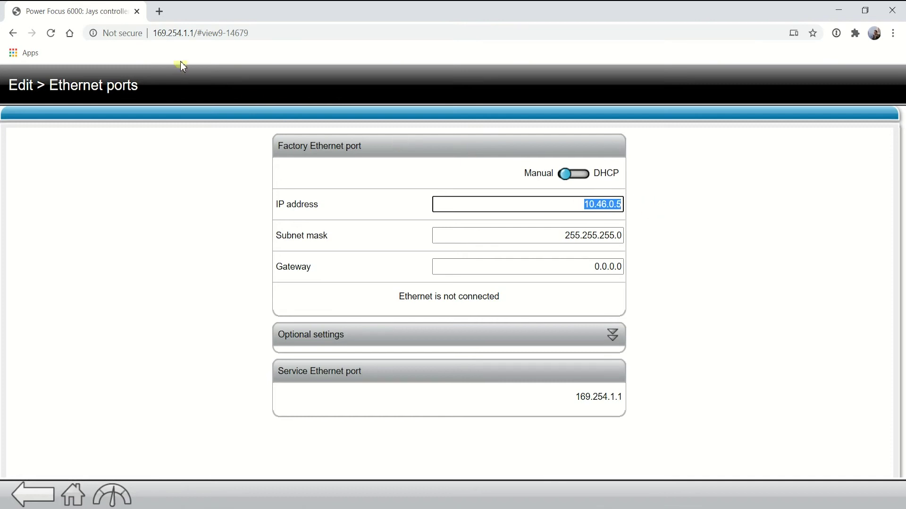
click(194, 33)
key(ctrl+v)
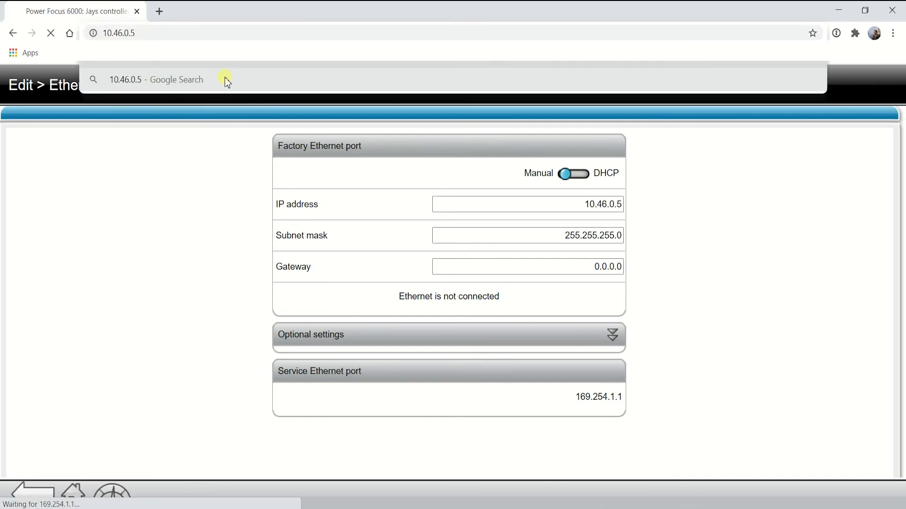
key(Return)
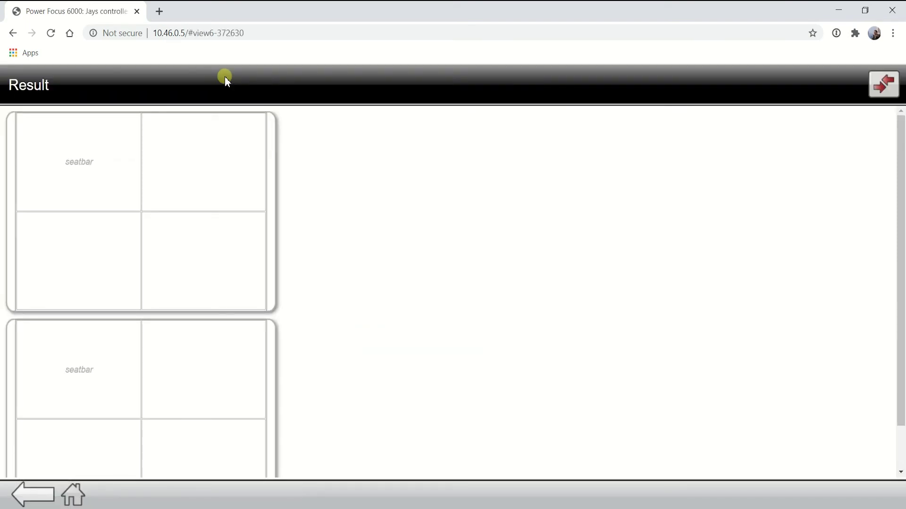
click(71, 494)
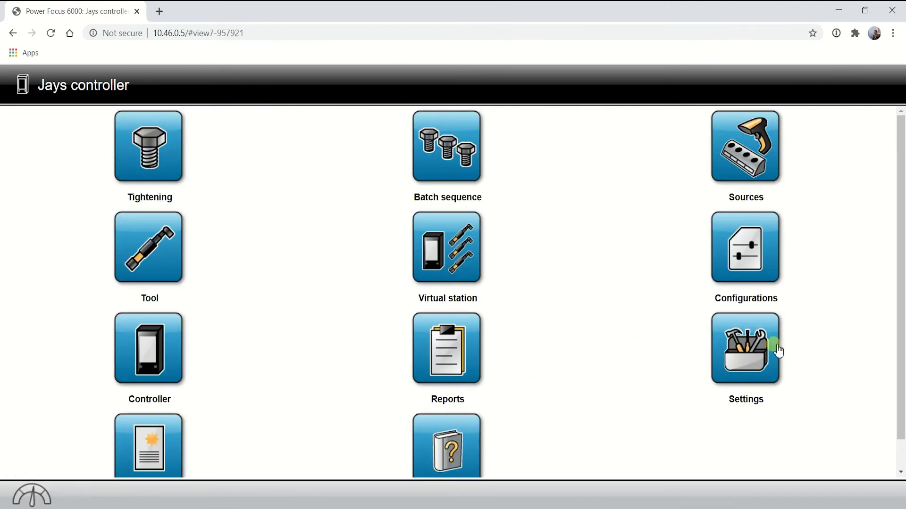
- Set ToolsTalk server host 10.46.0.10, then toggle ToolsTalk off and on, applying each
click(773, 348)
click(74, 224)
click(281, 232)
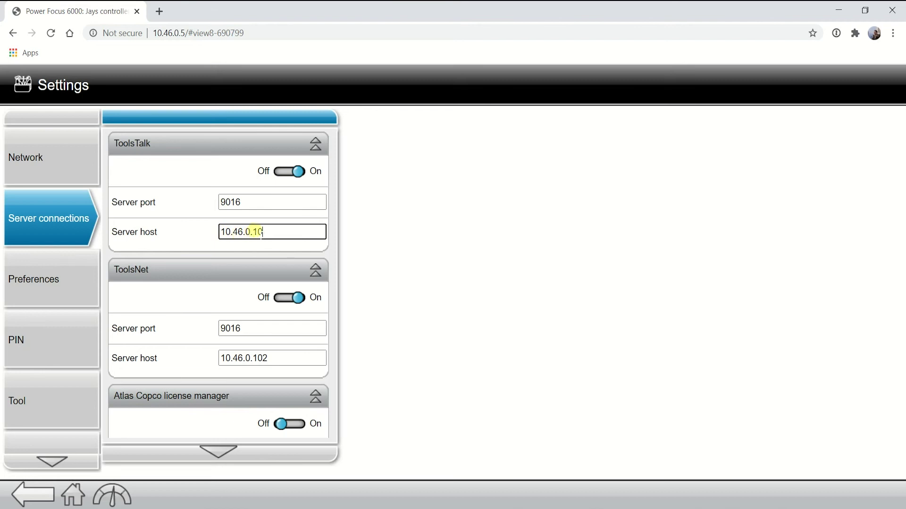
click(288, 171)
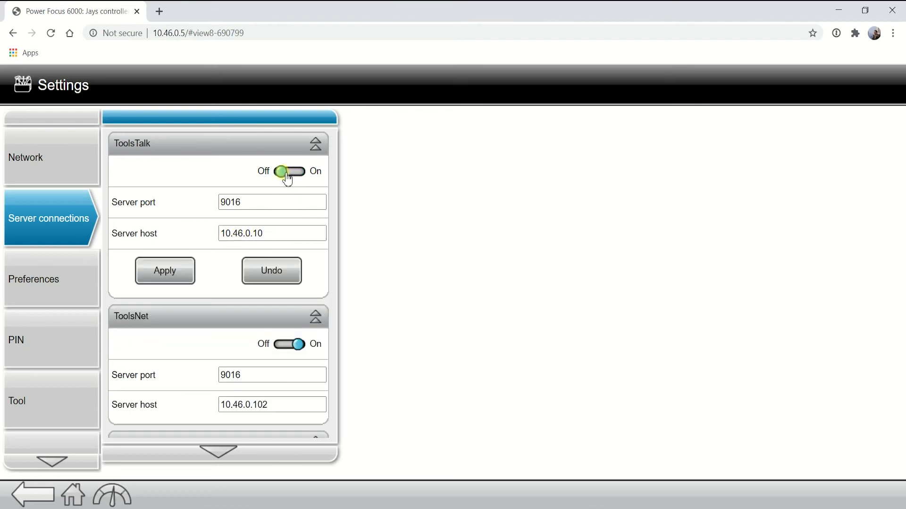
click(174, 278)
click(296, 173)
click(166, 278)
drag(222, 231, 289, 231)
click(288, 233)
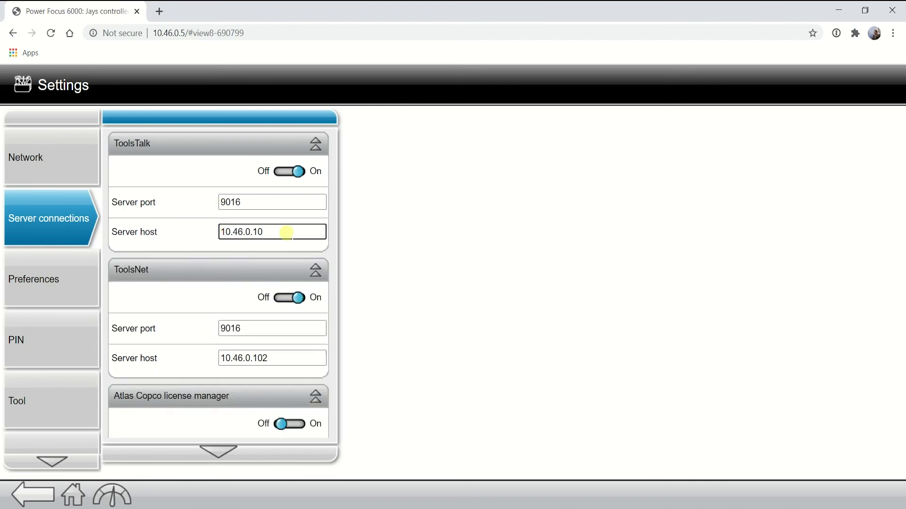